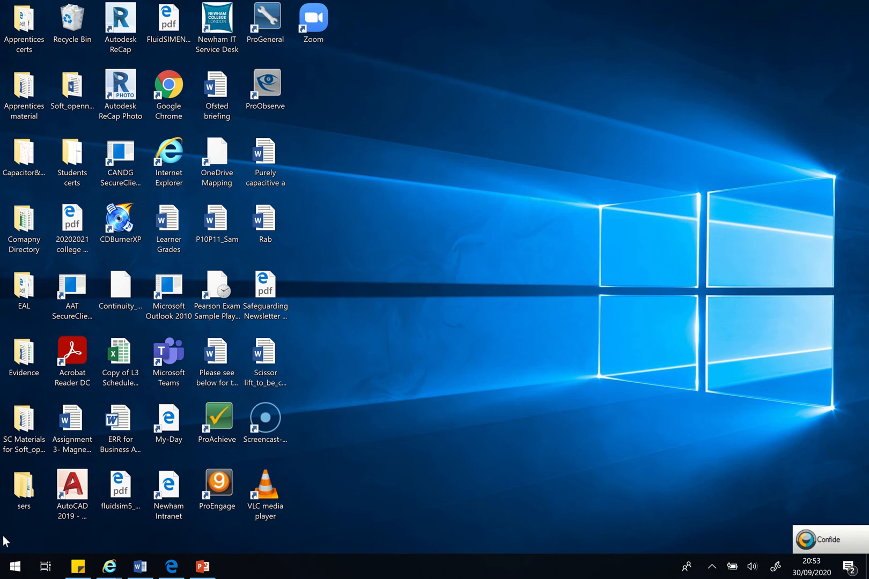
- Launch FluidSIM 5 Hydraulics from the Festo Didactic programs
{"action": "left_click", "coordinate": [15, 568]}
{"action": "scroll", "coordinate": [124, 465], "scroll_direction": "down", "scroll_amount": 3}
{"action": "scroll", "coordinate": [123, 464], "scroll_direction": "down", "scroll_amount": 1}
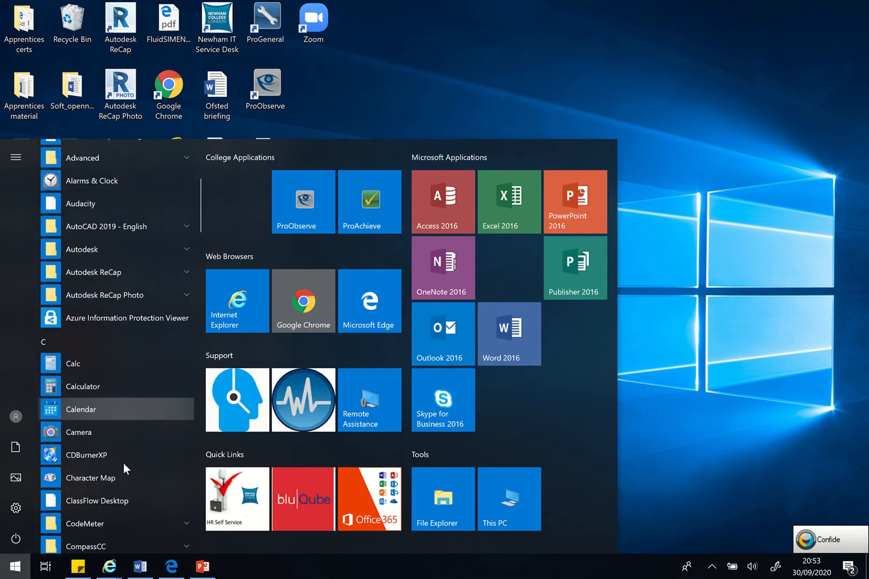
{"action": "scroll", "coordinate": [123, 462], "scroll_direction": "down", "scroll_amount": 2}
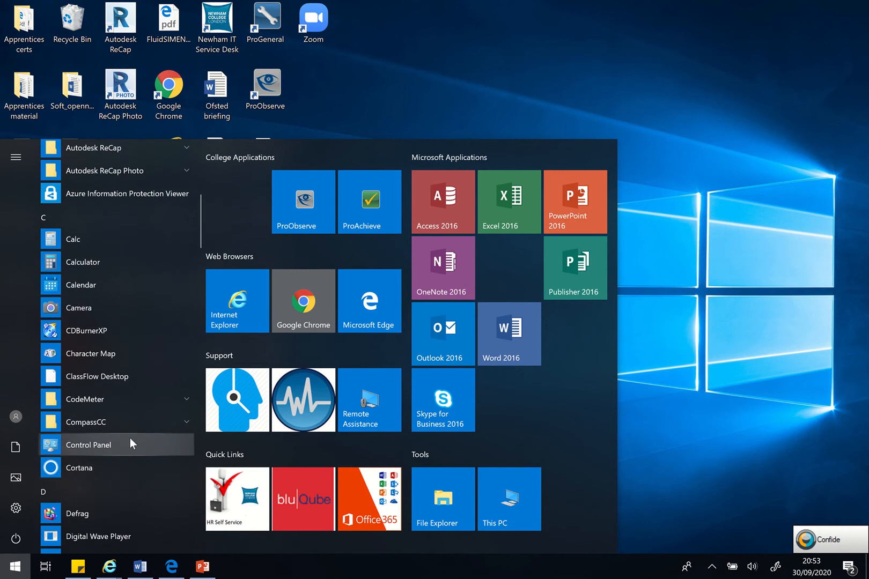
{"action": "scroll", "coordinate": [155, 443], "scroll_direction": "down", "scroll_amount": 2}
{"action": "scroll", "coordinate": [136, 445], "scroll_direction": "down", "scroll_amount": 3}
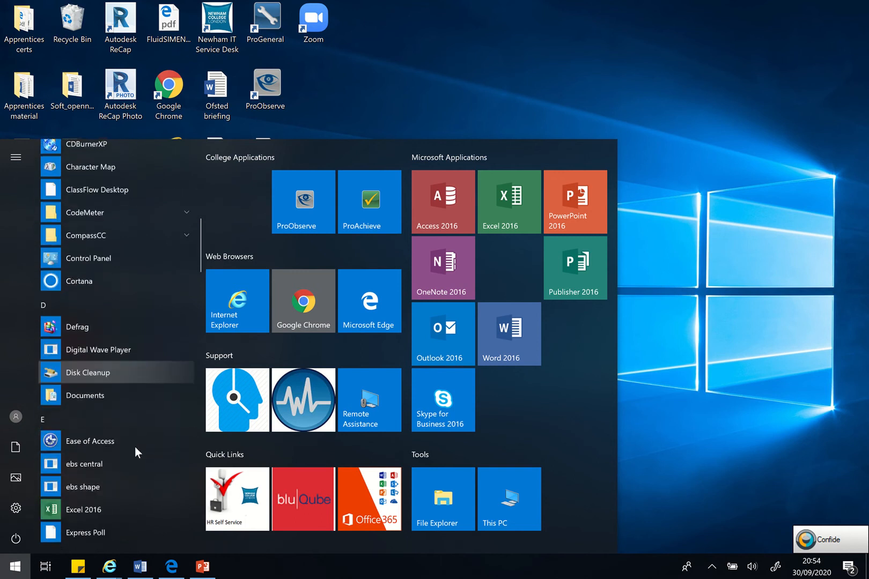
{"action": "scroll", "coordinate": [132, 449], "scroll_direction": "down", "scroll_amount": 3}
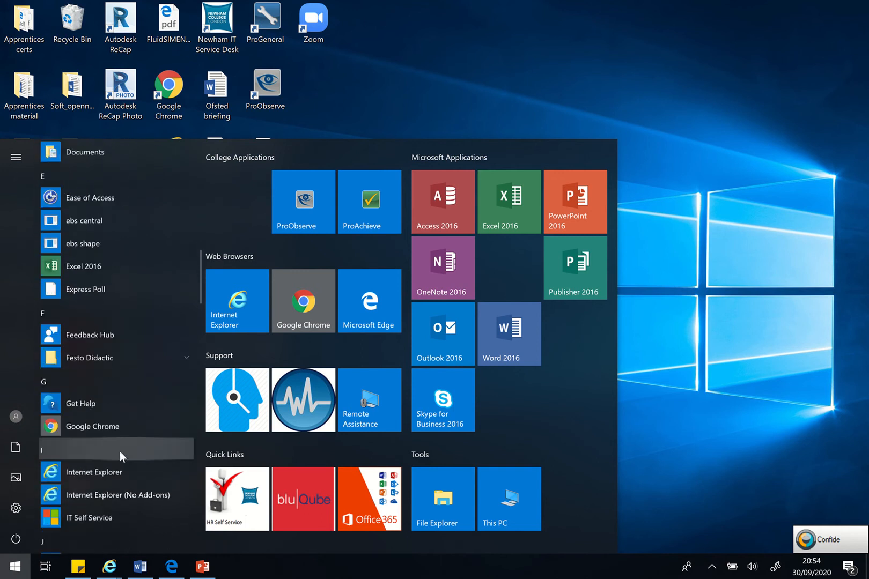
{"action": "left_click", "coordinate": [102, 353]}
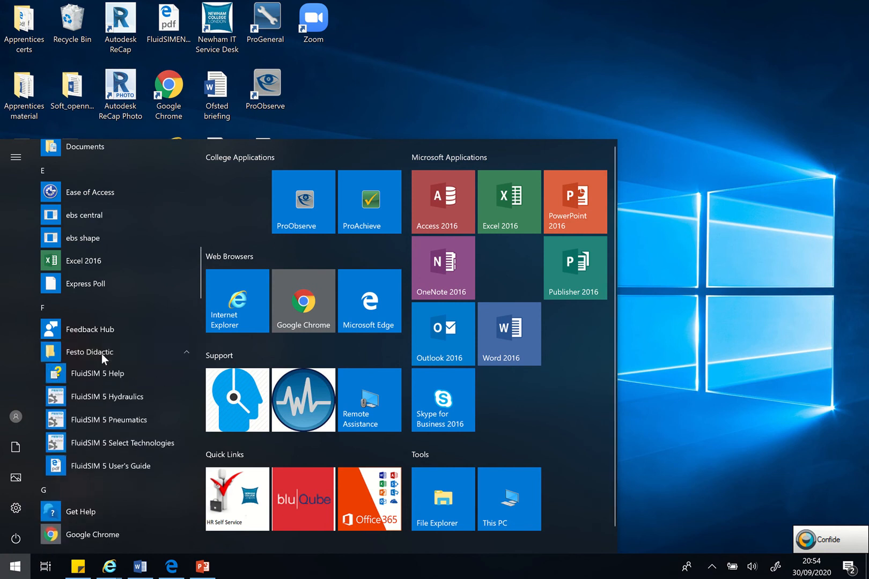
{"action": "left_click", "coordinate": [103, 398]}
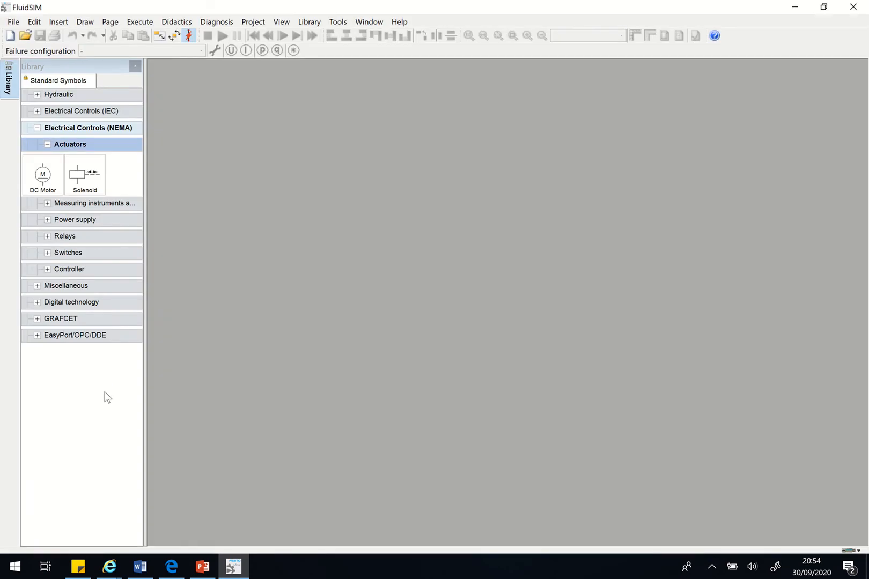
- Examine the Hydraulic actuator symbols in the component library, including the double acting cylinder, and collapse the actuator groups
{"action": "left_click", "coordinate": [69, 92]}
{"action": "left_click", "coordinate": [68, 94]}
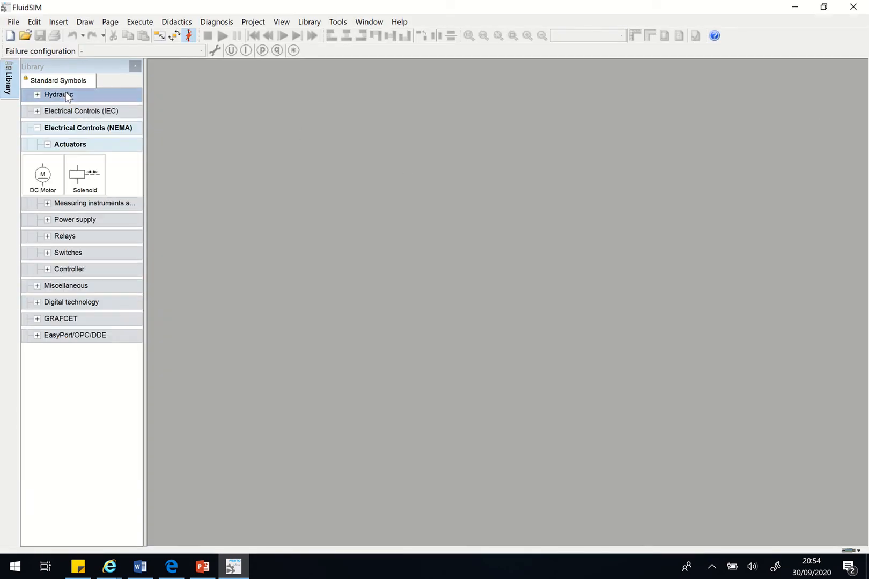
{"action": "left_click", "coordinate": [65, 142]}
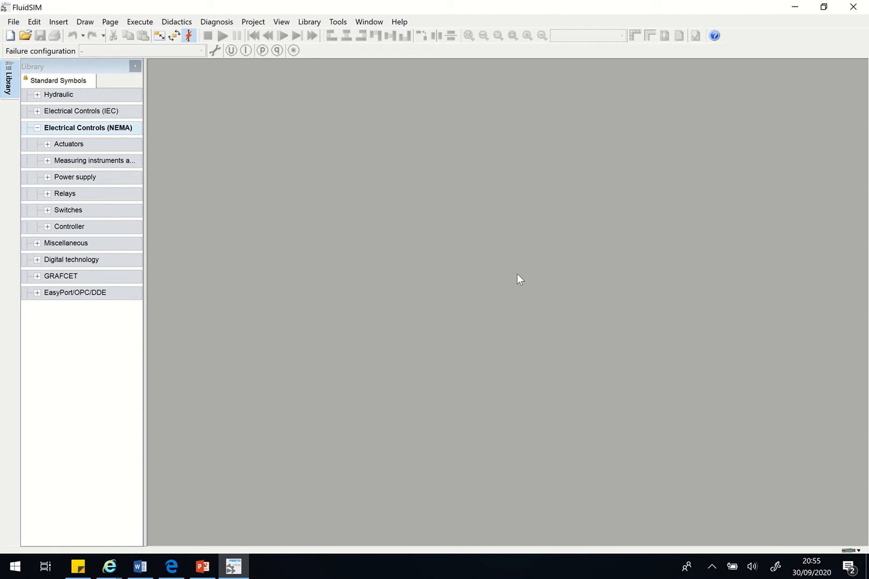
{"action": "left_click", "coordinate": [62, 92]}
{"action": "left_click", "coordinate": [63, 111]}
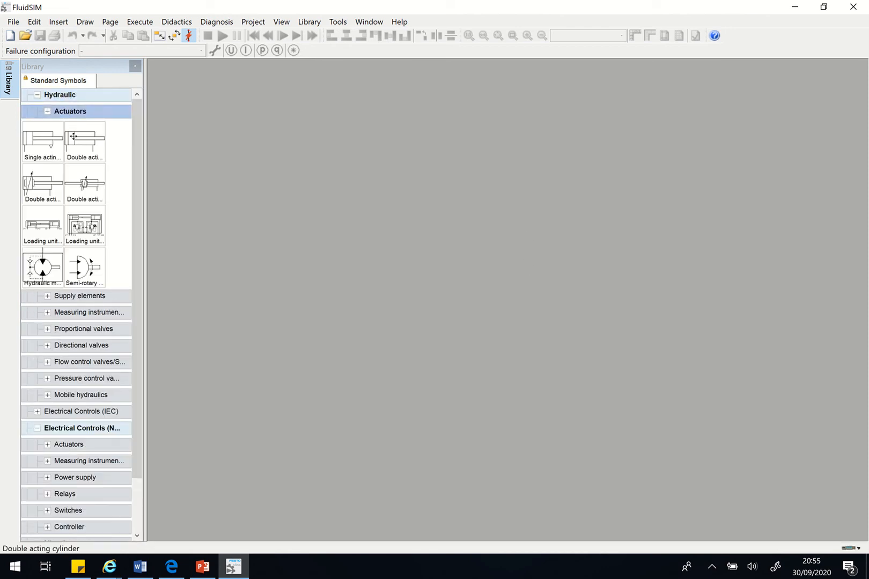
{"action": "left_click", "coordinate": [74, 137]}
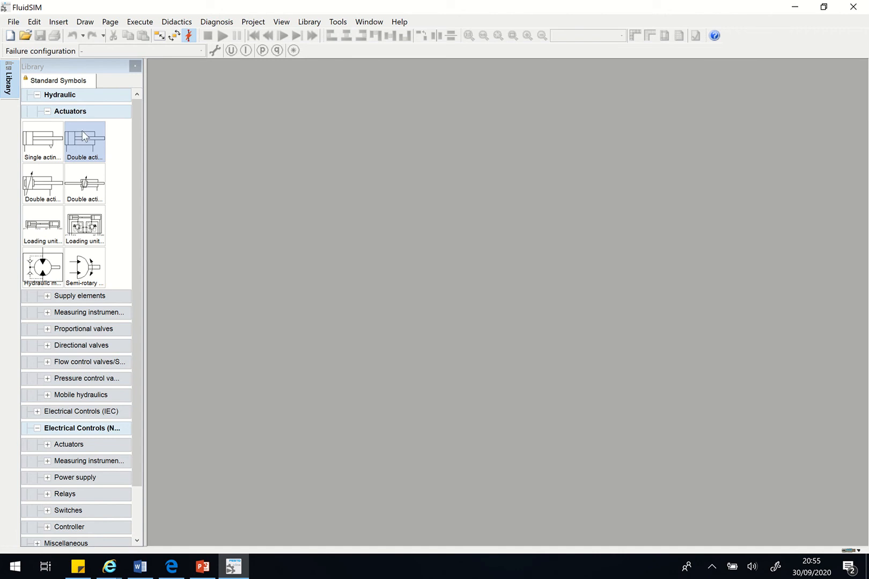
{"action": "left_click", "coordinate": [80, 111]}
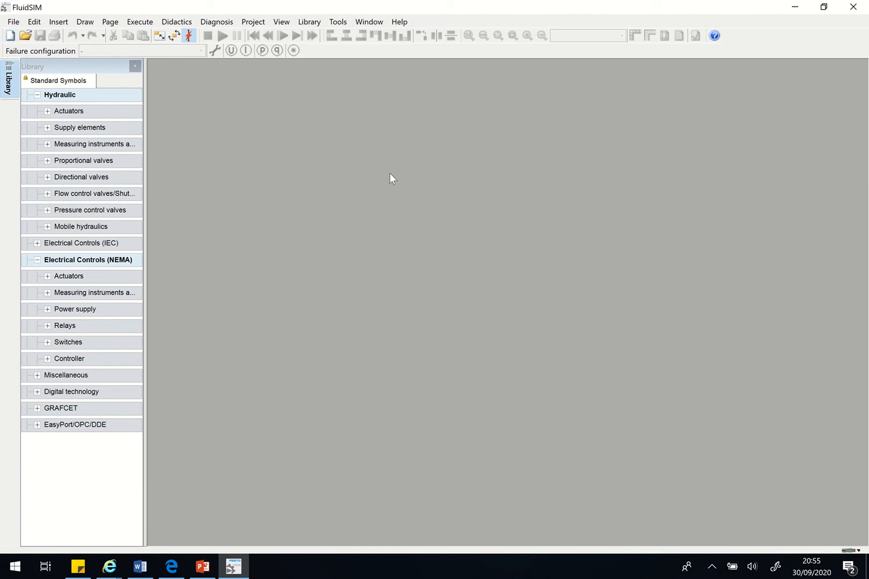
- Create a new blank circuit drawing file
{"action": "left_click", "coordinate": [14, 24]}
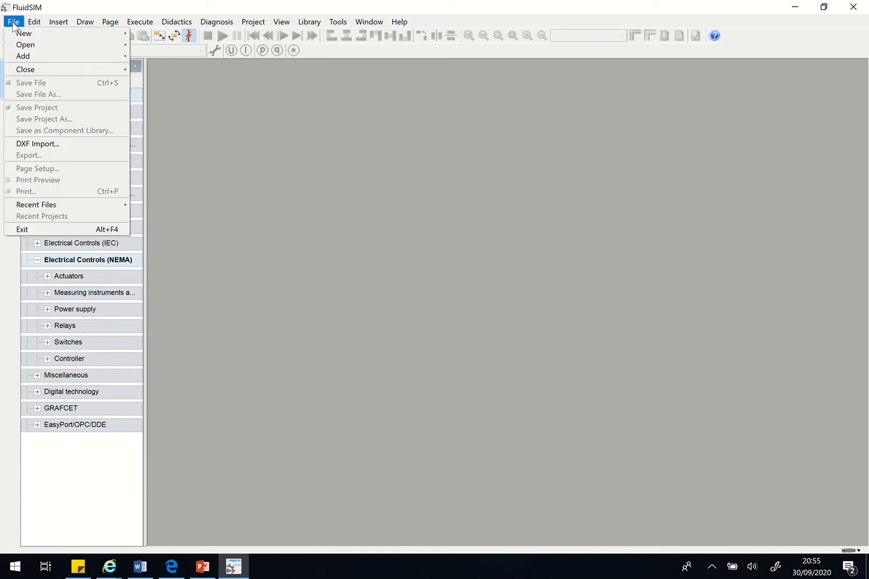
{"action": "mouse_move", "coordinate": [32, 36]}
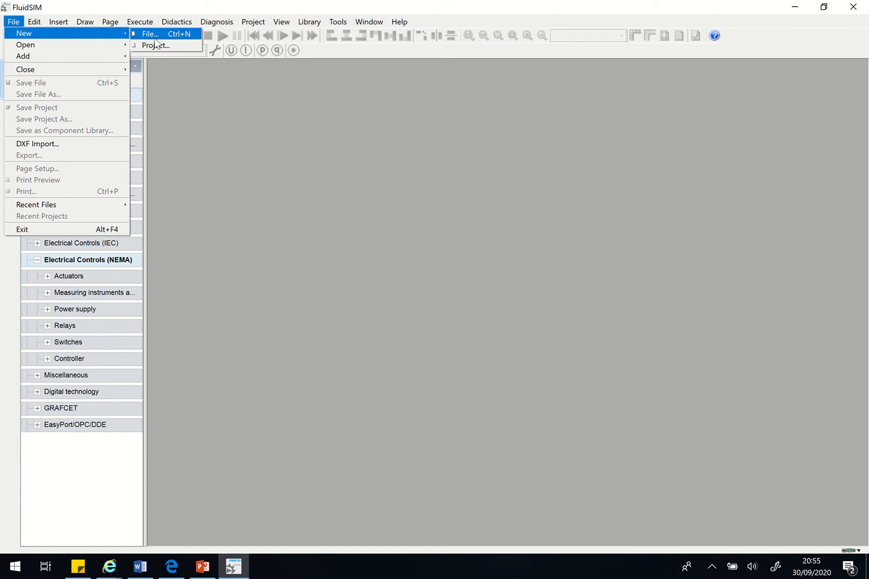
{"action": "left_click", "coordinate": [306, 191]}
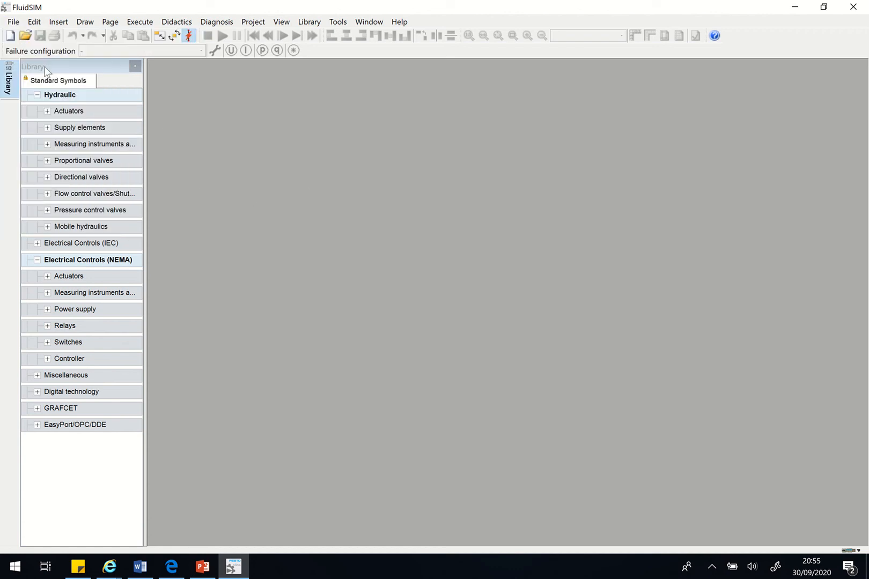
{"action": "left_click", "coordinate": [10, 38]}
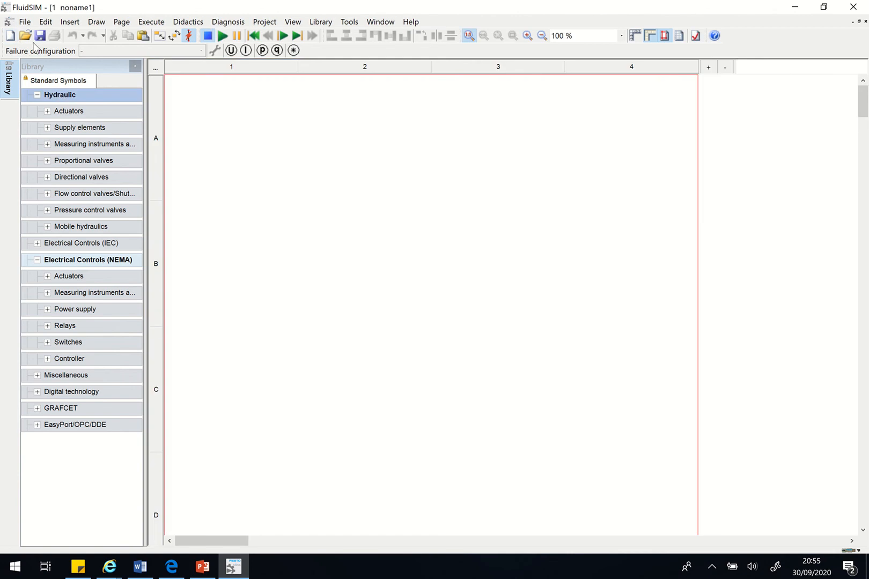
{"action": "left_click", "coordinate": [23, 22]}
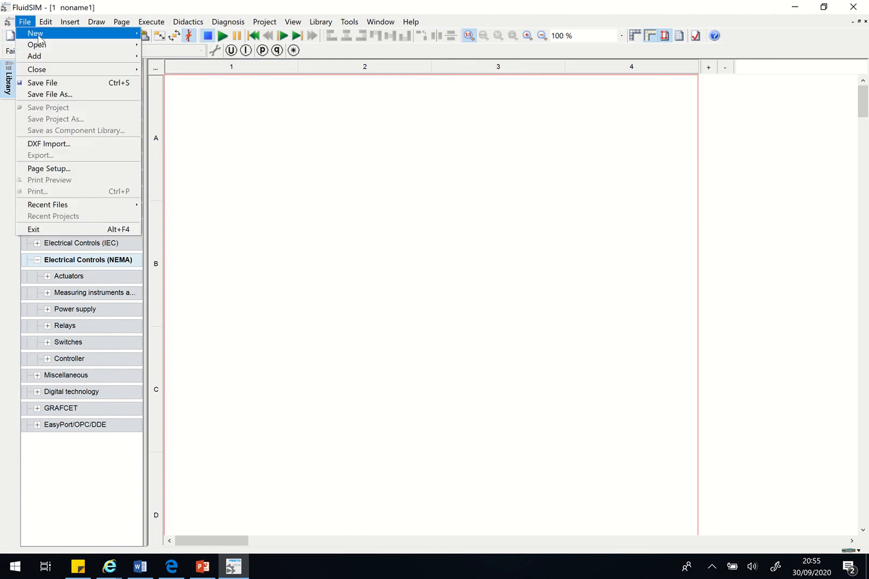
{"action": "mouse_move", "coordinate": [37, 33]}
{"action": "left_click", "coordinate": [299, 165]}
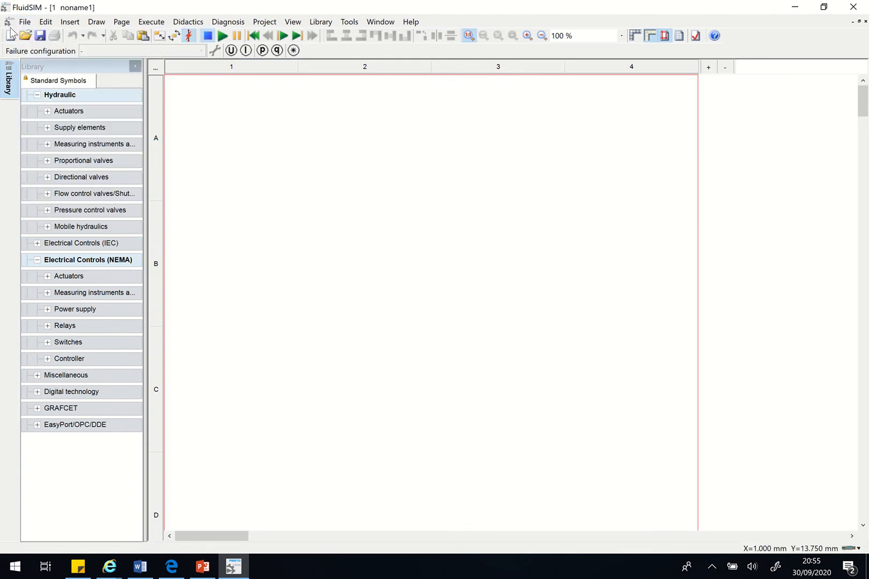
- Expand the Actuators group of the Hydraulic symbols in the component library
{"action": "left_click", "coordinate": [65, 95]}
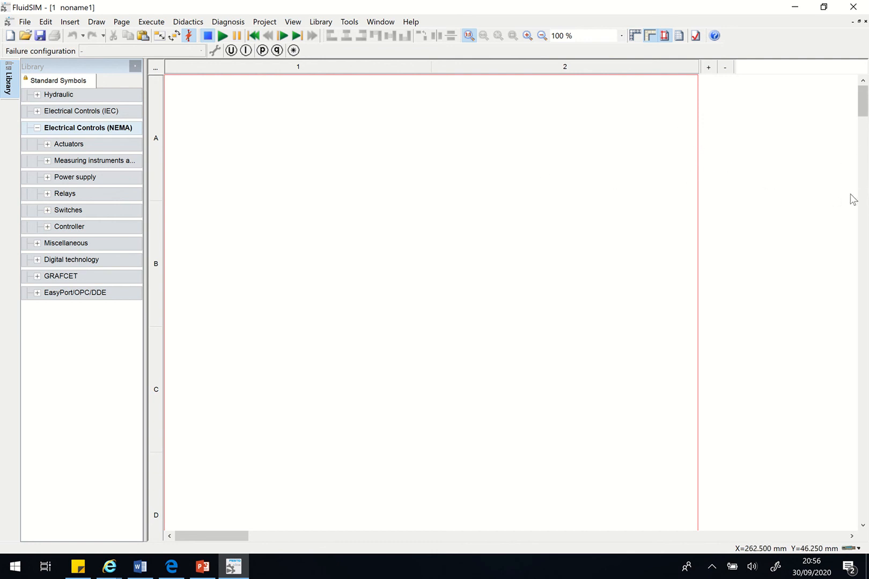
{"action": "left_click", "coordinate": [81, 143]}
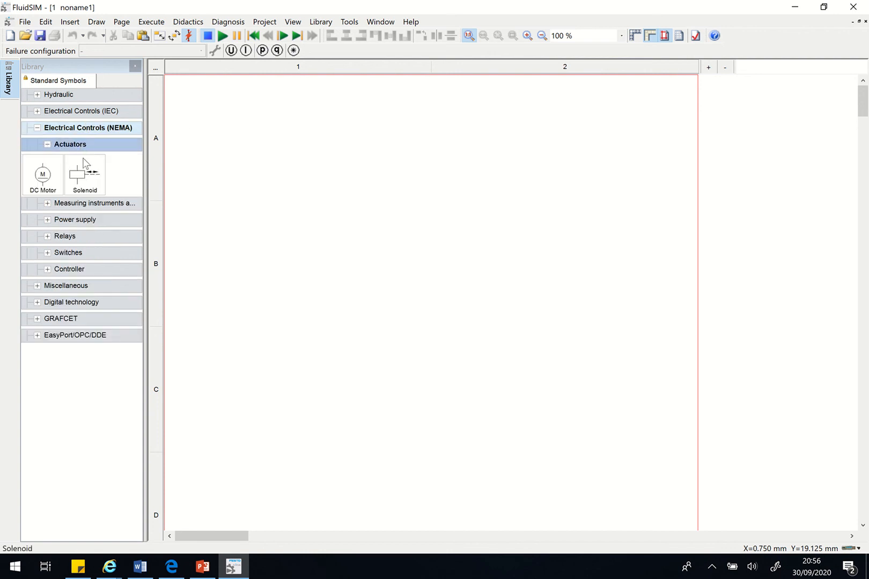
{"action": "left_click", "coordinate": [85, 145]}
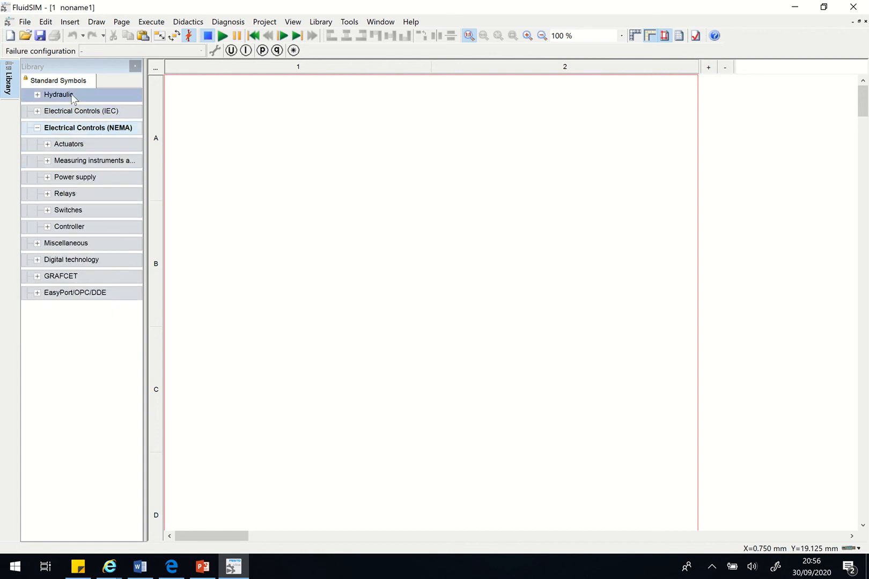
{"action": "left_click", "coordinate": [74, 96]}
{"action": "left_click", "coordinate": [75, 111]}
- Place two double acting cylinders, one on the page and one beyond its right border, with a hydraulic line from the first cylinder
{"action": "left_click_drag", "start_coordinate": [77, 134], "coordinate": [763, 170]}
{"action": "left_click_drag", "start_coordinate": [77, 139], "coordinate": [757, 215]}
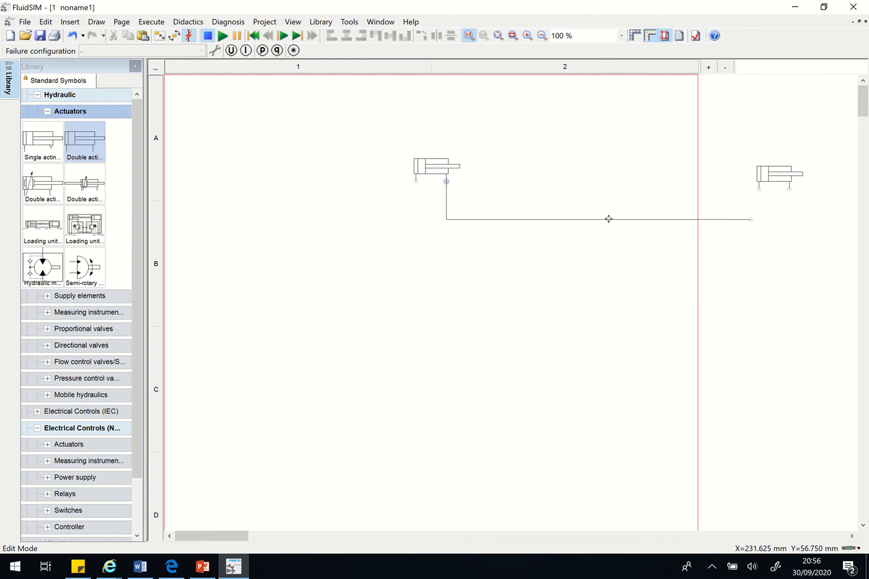
{"action": "left_click_drag", "start_coordinate": [608, 219], "coordinate": [607, 219]}
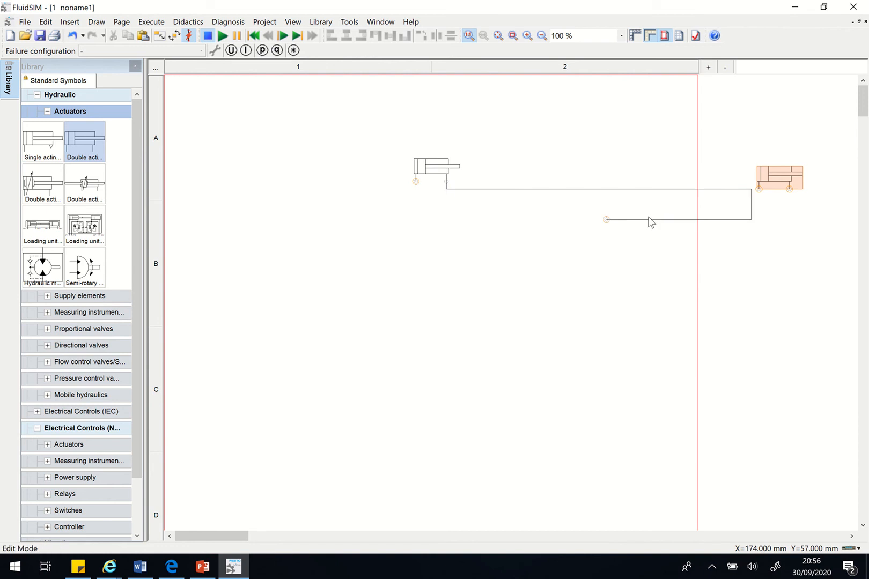
- Open the properties of the hydraulic line and close them without changing anything
{"action": "left_click", "coordinate": [525, 188]}
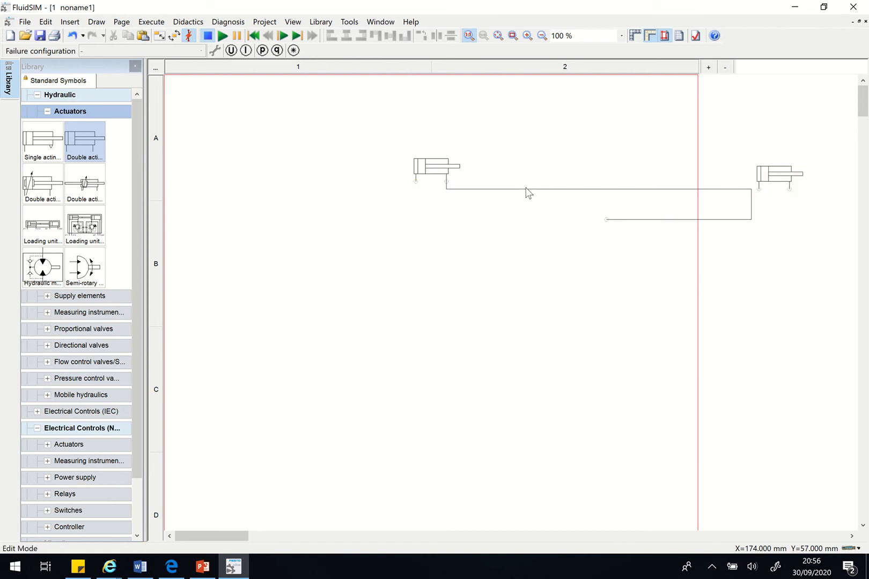
{"action": "double_click", "coordinate": [538, 189]}
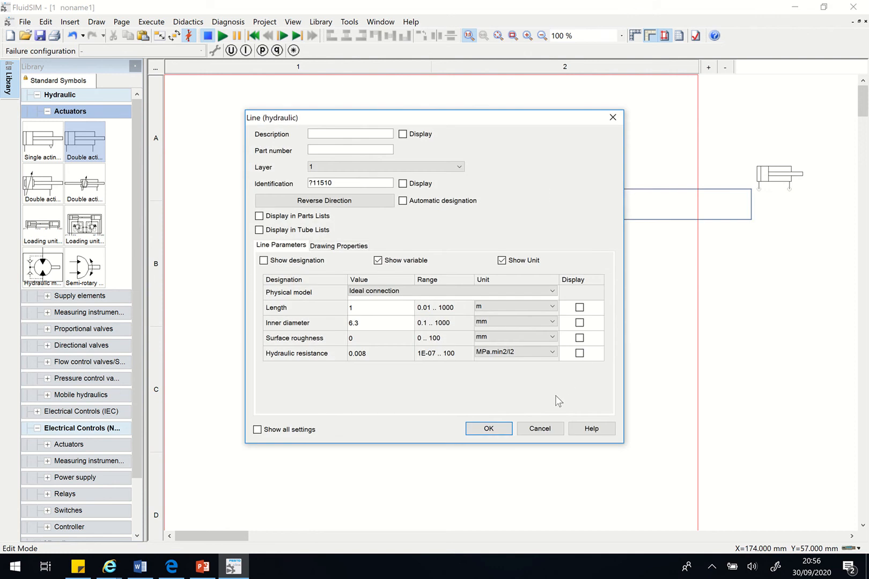
{"action": "left_click", "coordinate": [539, 428]}
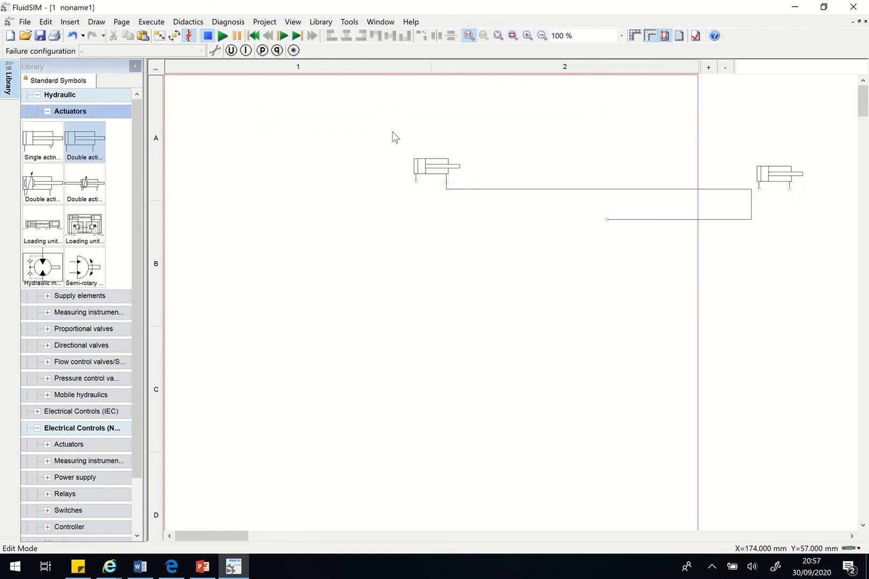
- Delete both double acting cylinders and the connected hydraulic line from the drawing
{"action": "left_click_drag", "start_coordinate": [392, 132], "coordinate": [837, 256]}
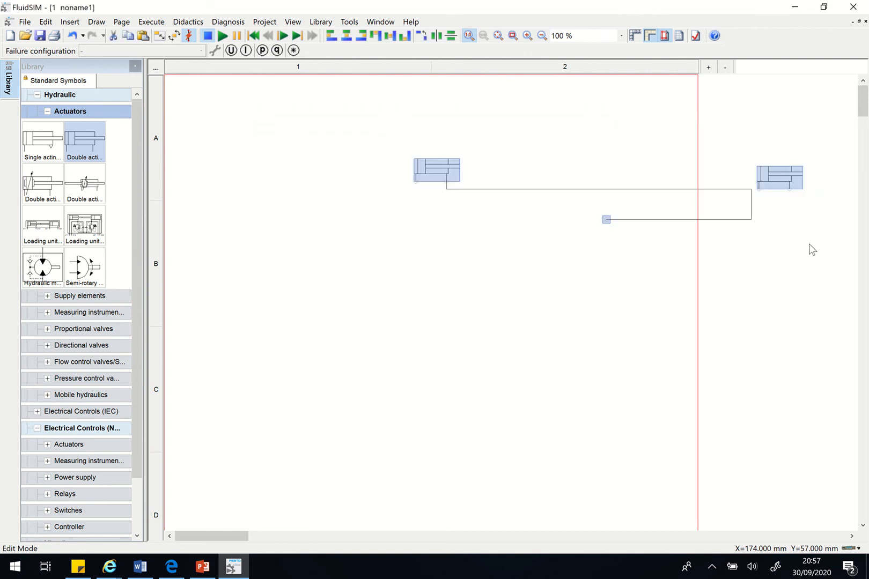
{"action": "key", "text": "Delete"}
{"action": "right_click", "coordinate": [422, 171]}
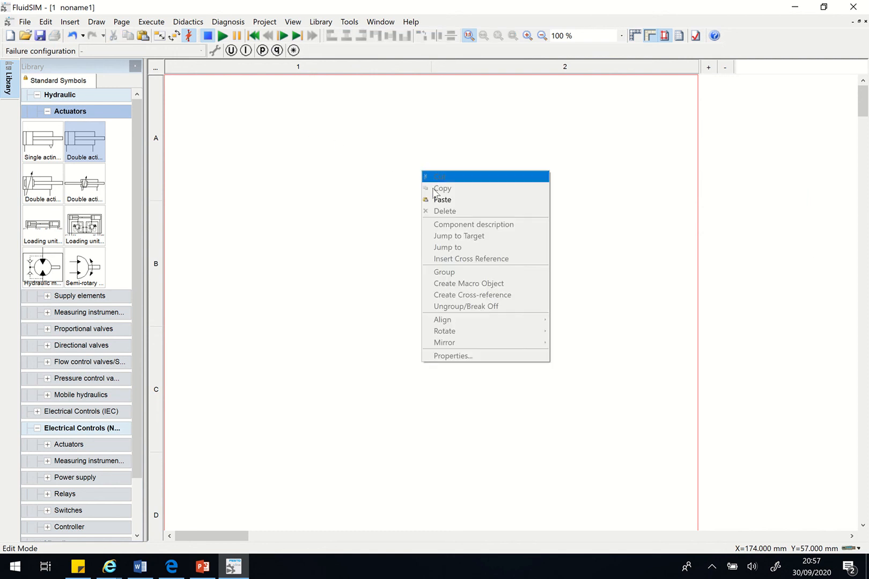
{"action": "left_click", "coordinate": [641, 317]}
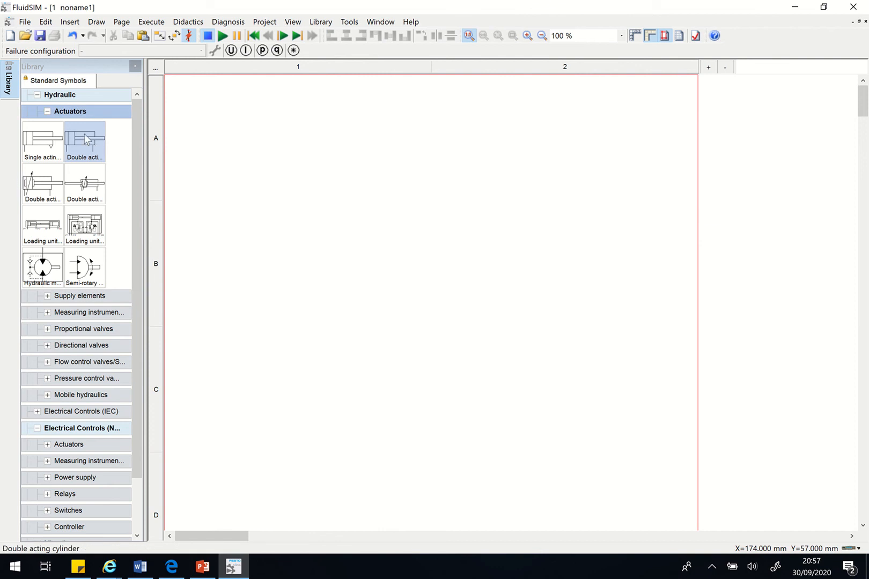
- Place a double acting cylinder beyond the page's right border and shift it slightly up and towards the page
{"action": "left_click_drag", "start_coordinate": [86, 139], "coordinate": [784, 178]}
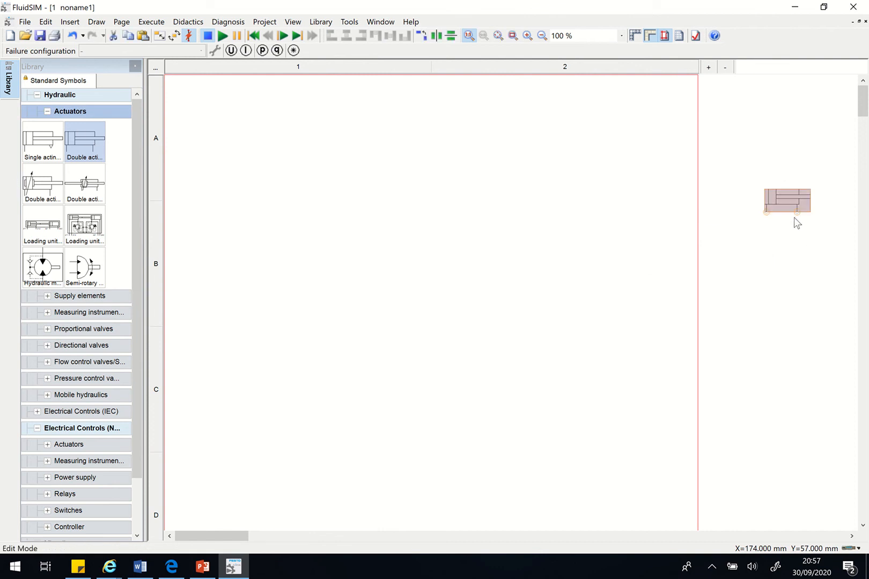
{"action": "left_click", "coordinate": [628, 248]}
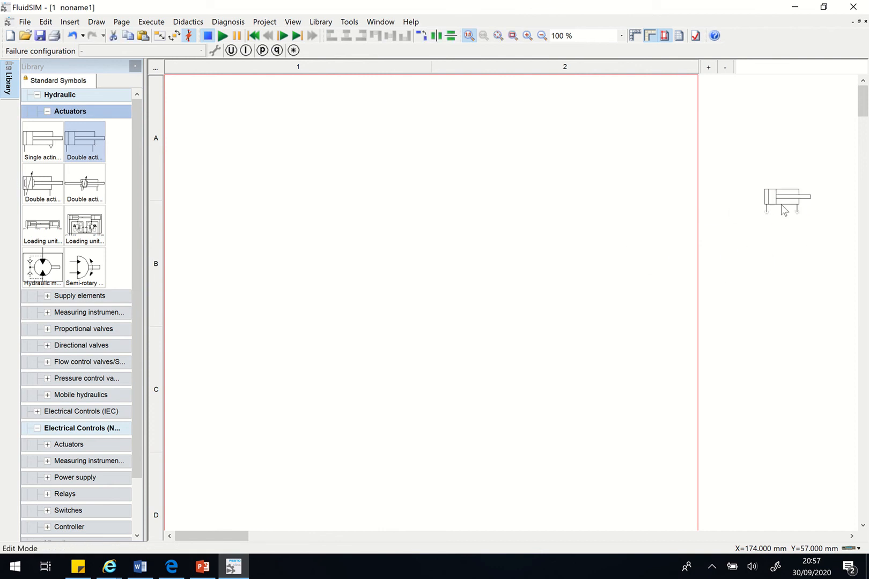
{"action": "key", "text": "ctrl+a"}
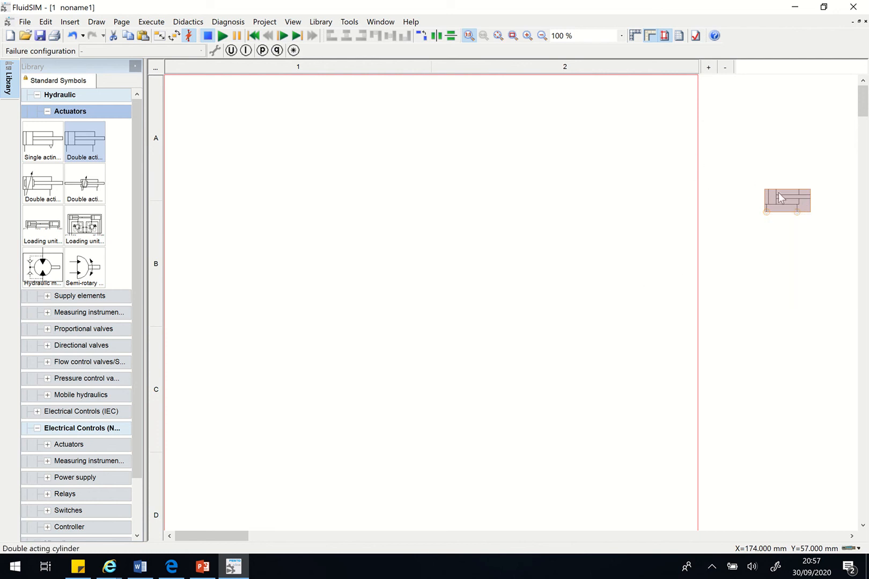
{"action": "left_click_drag", "start_coordinate": [794, 208], "coordinate": [771, 201]}
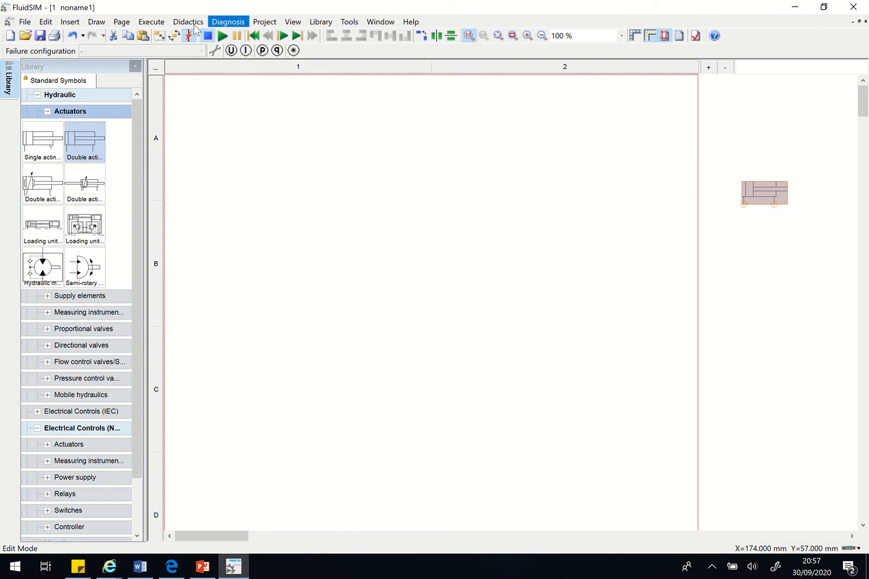
- Detach the drawing size from the drawing frame and set user-defined page dimensions of 300 mm width and 300 mm height
{"action": "left_click", "coordinate": [98, 23]}
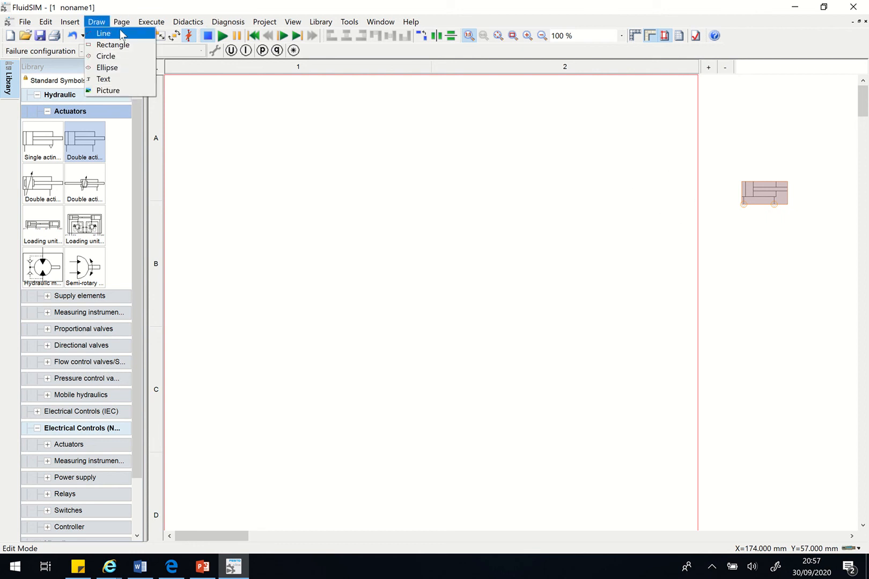
{"action": "mouse_move", "coordinate": [123, 23]}
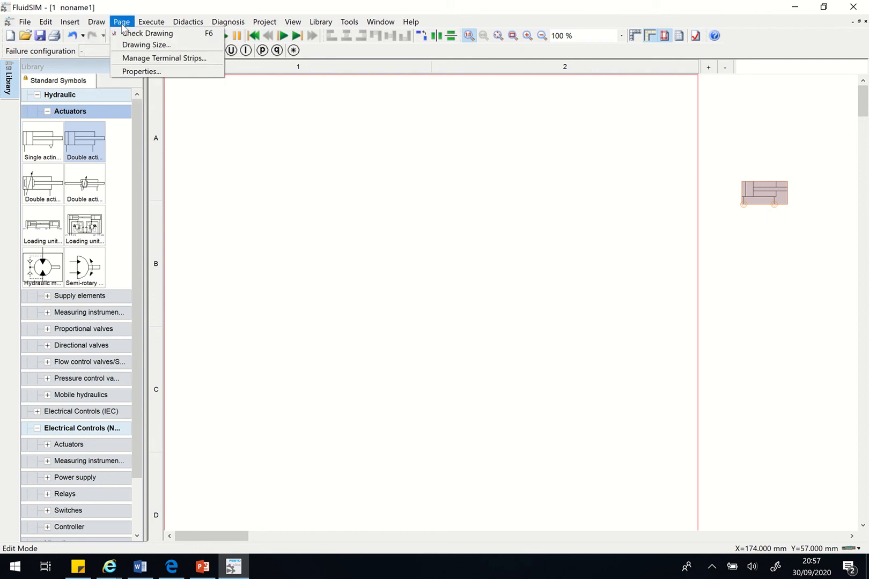
{"action": "left_click", "coordinate": [142, 46]}
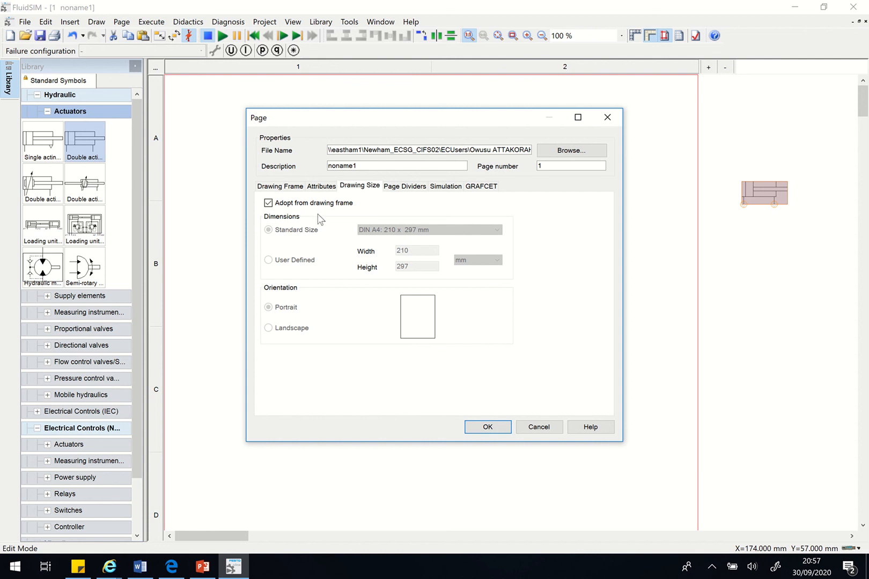
{"action": "left_click", "coordinate": [269, 204]}
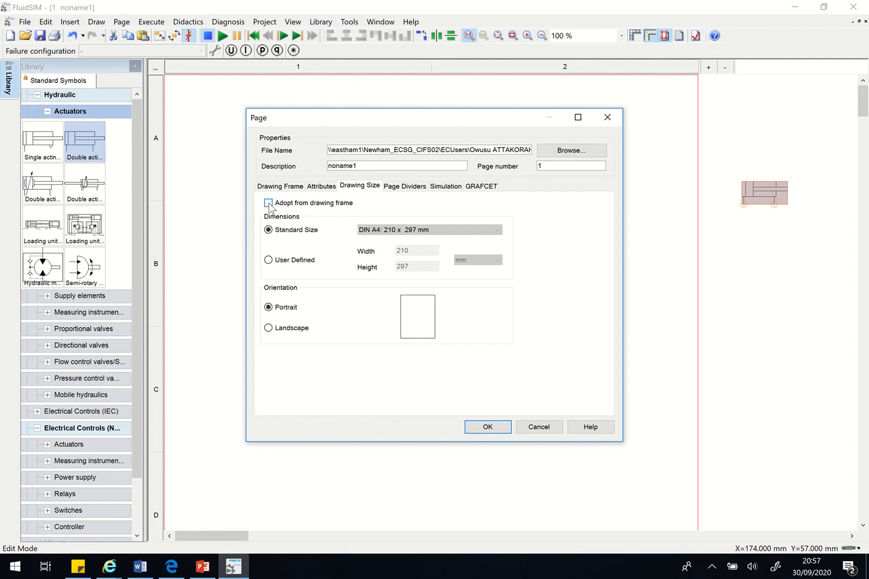
{"action": "left_click", "coordinate": [269, 261]}
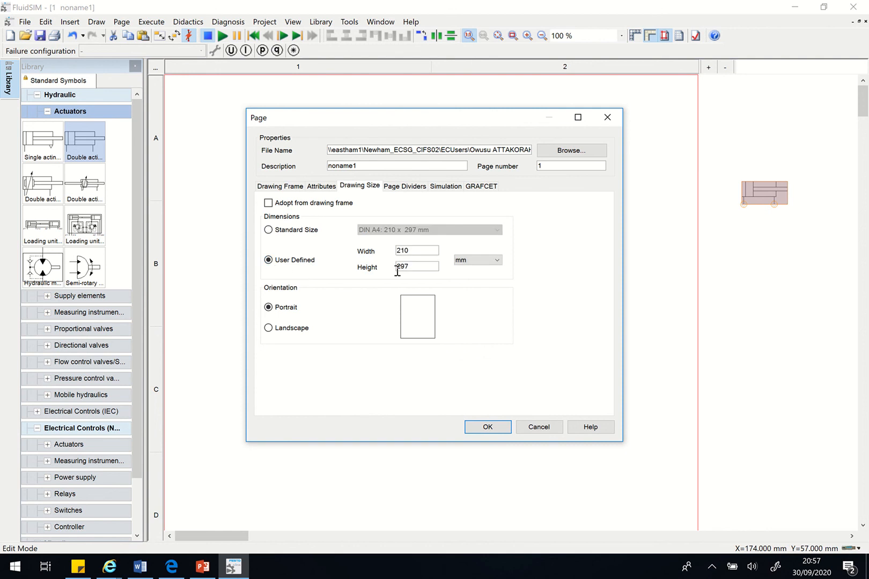
{"action": "left_click_drag", "start_coordinate": [429, 250], "coordinate": [393, 248]}
{"action": "type", "text": "300"}
{"action": "left_click_drag", "start_coordinate": [414, 266], "coordinate": [395, 268]}
{"action": "left_click", "coordinate": [490, 430]}
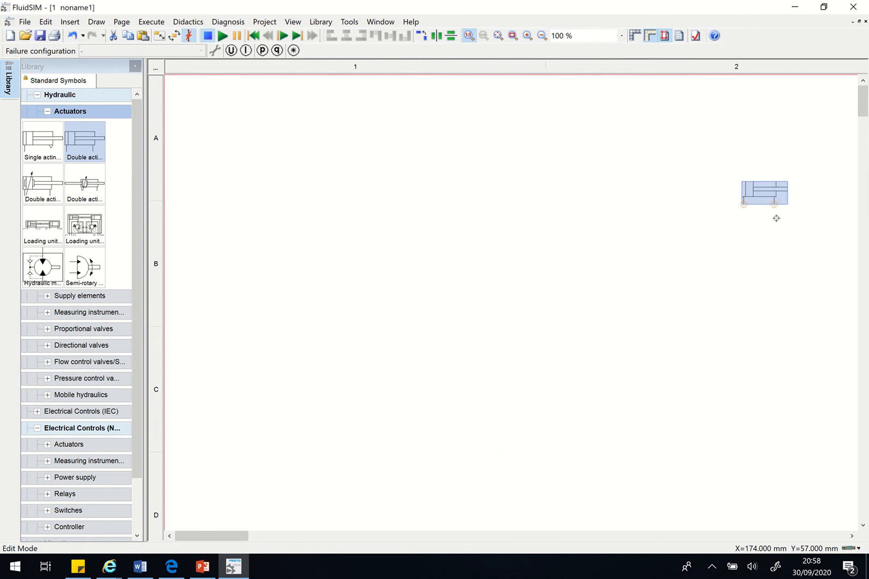
- Delete the double acting cylinder from the resized page
{"action": "mouse_move", "coordinate": [239, 536]}
{"action": "left_mouse_down"}
{"action": "mouse_move", "coordinate": [299, 538]}
{"action": "mouse_move", "coordinate": [332, 527]}
{"action": "mouse_move", "coordinate": [238, 518]}
{"action": "left_mouse_up"}
{"action": "mouse_move", "coordinate": [772, 194]}
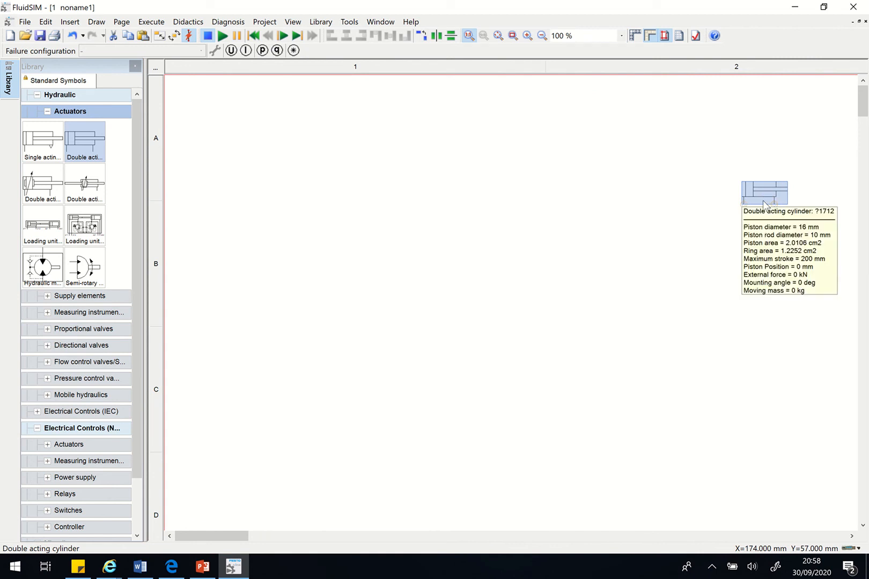
{"action": "key", "text": "Delete"}
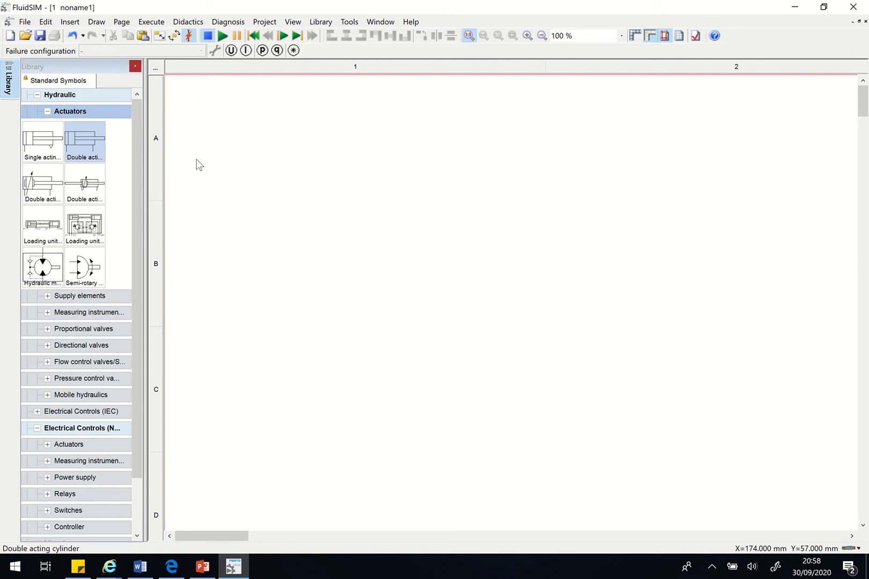
- Apply the "Drawing frame A4 Landscape" frame to the page
{"action": "left_click", "coordinate": [127, 23]}
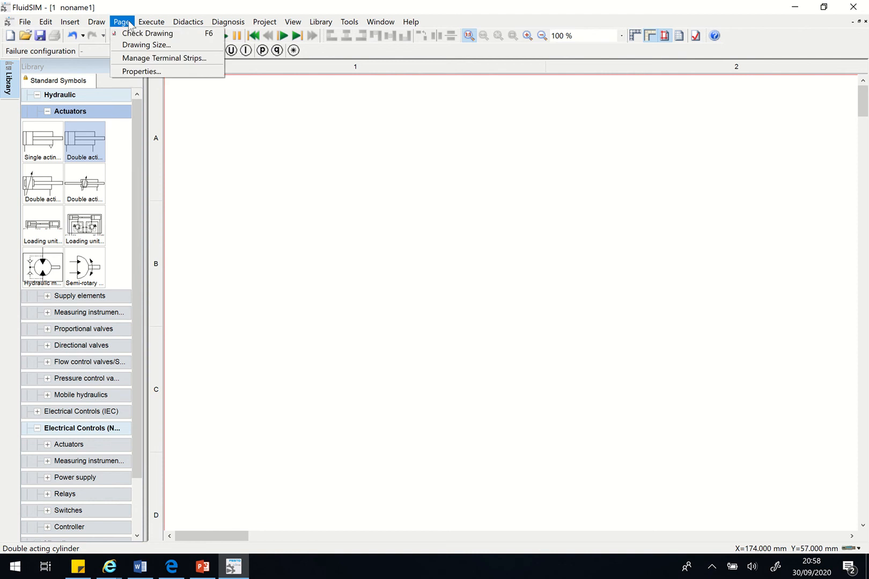
{"action": "mouse_move", "coordinate": [151, 22]}
{"action": "mouse_move", "coordinate": [122, 22]}
{"action": "left_click", "coordinate": [141, 45]}
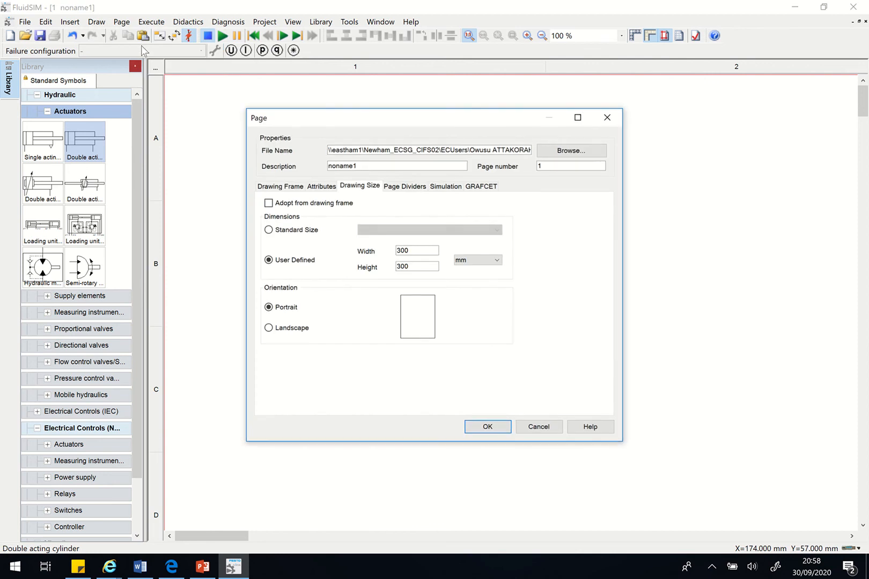
{"action": "left_click", "coordinate": [282, 188]}
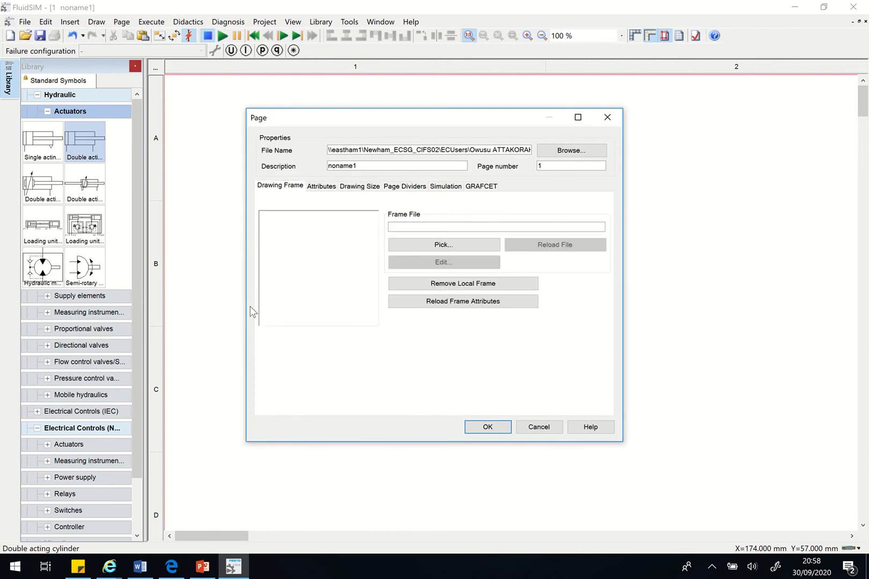
{"action": "left_click", "coordinate": [452, 245]}
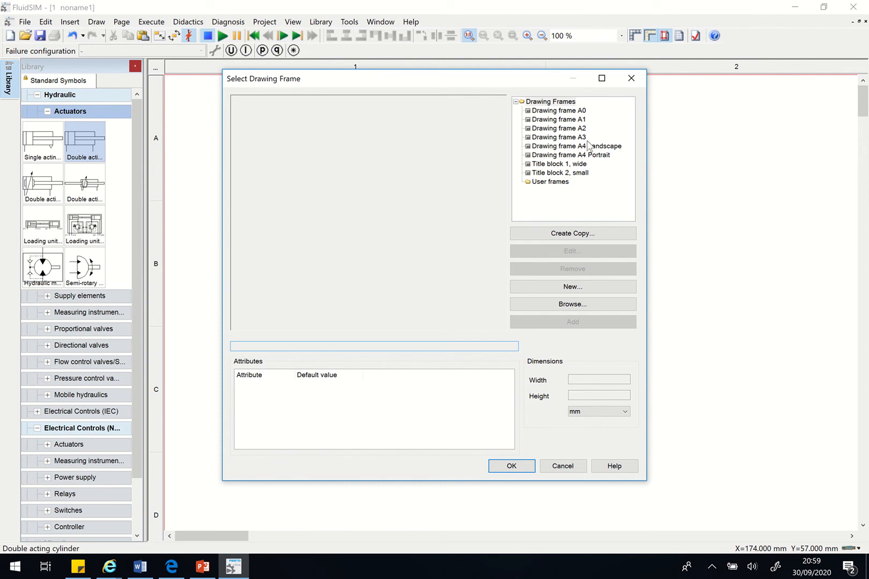
{"action": "left_click", "coordinate": [588, 146]}
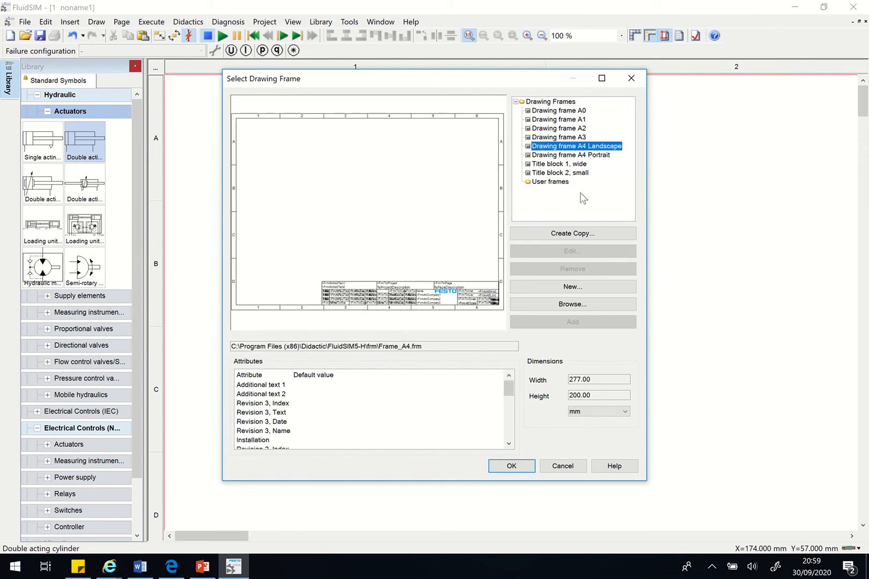
{"action": "left_click", "coordinate": [511, 466]}
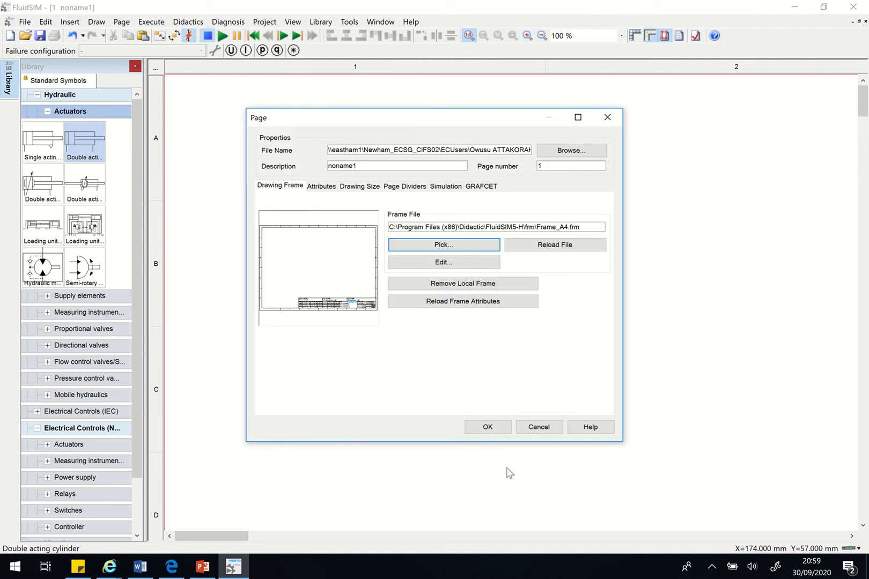
{"action": "left_click", "coordinate": [489, 429]}
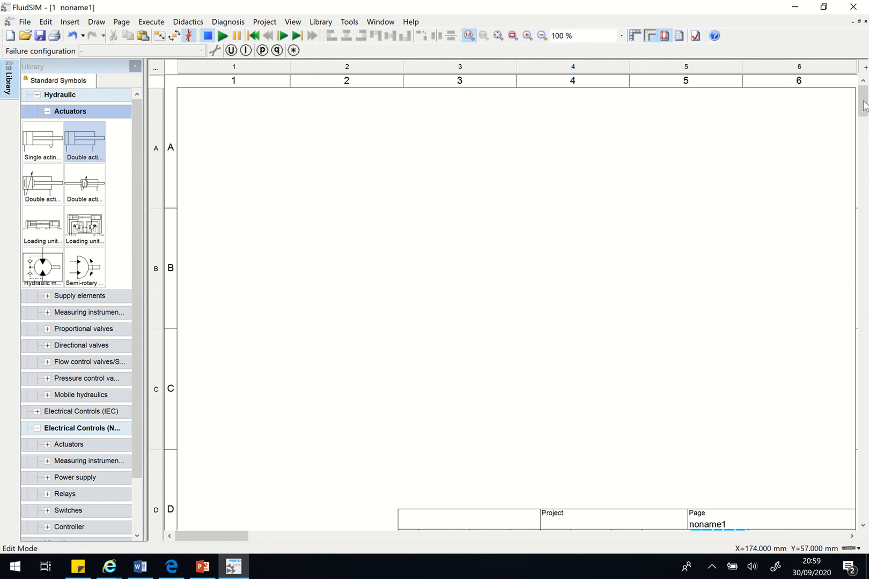
- Insert a parts list in row A of the drawing frame, starting in column 4, and deselect it
{"action": "scroll", "coordinate": [866, 124], "scroll_direction": "down", "scroll_amount": 2}
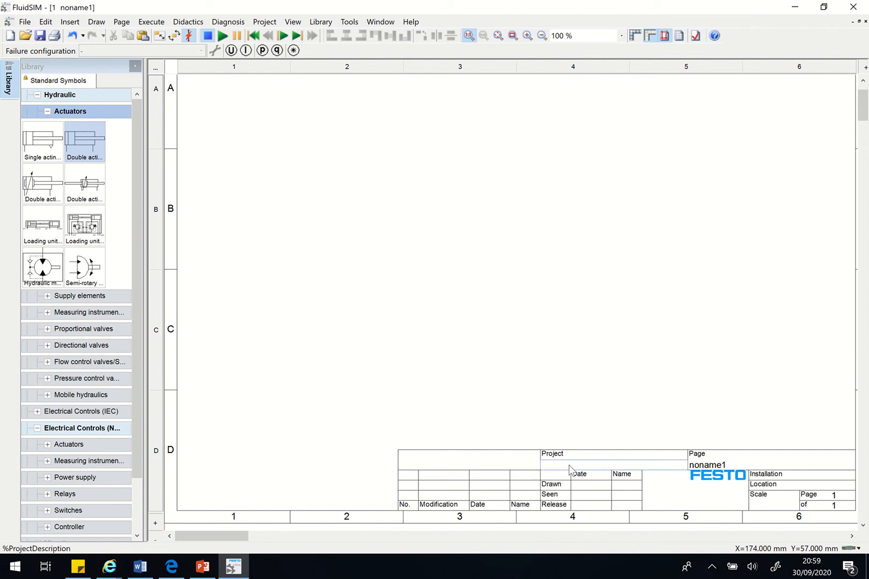
{"action": "scroll", "coordinate": [545, 486], "scroll_direction": "down", "scroll_amount": 1}
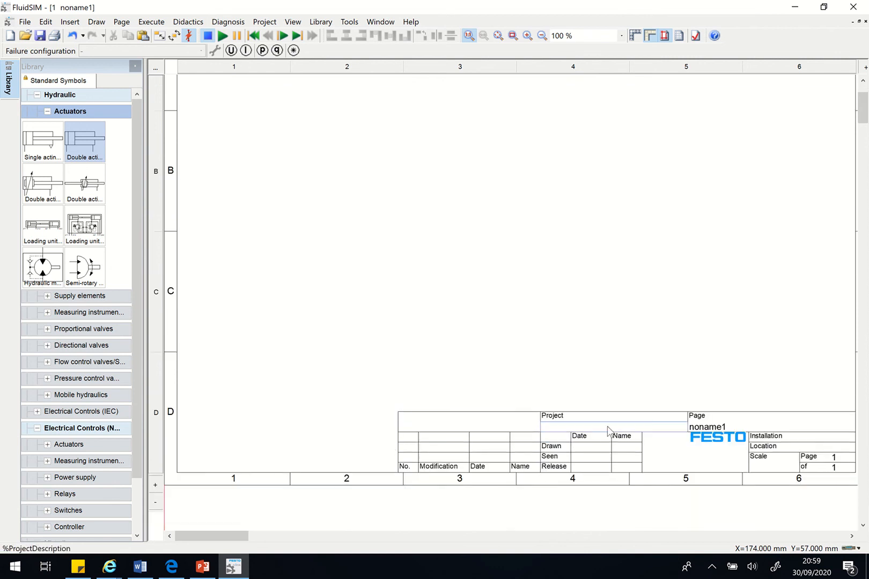
{"action": "scroll", "coordinate": [599, 409], "scroll_direction": "up", "scroll_amount": 3}
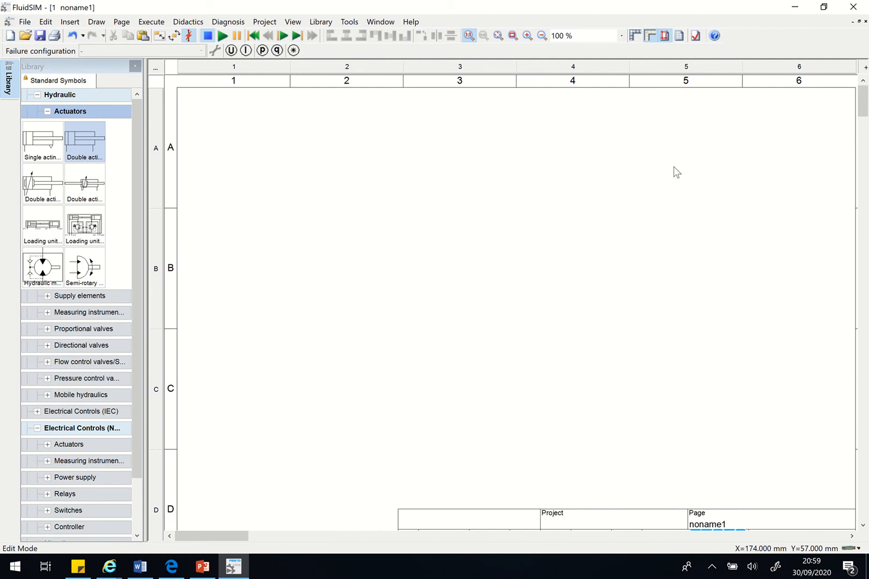
{"action": "scroll", "coordinate": [571, 243], "scroll_direction": "down", "scroll_amount": 2}
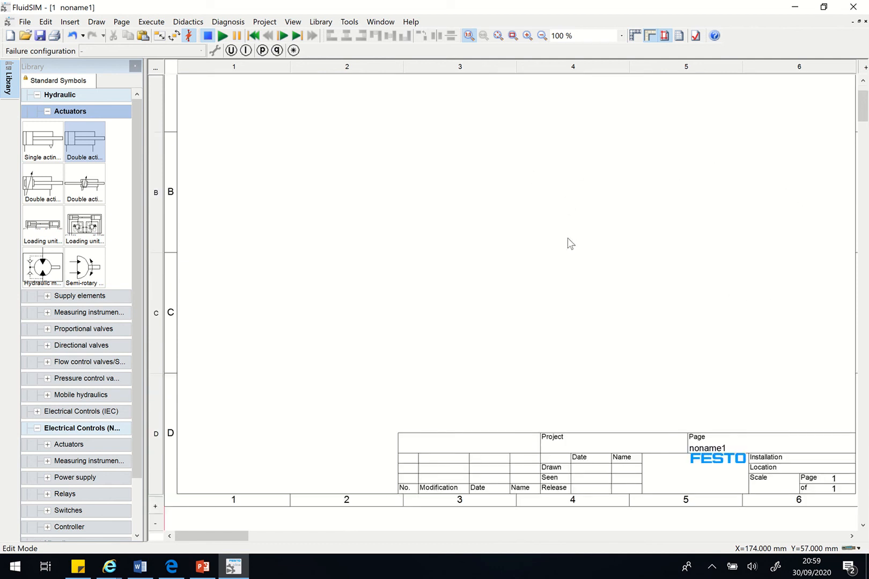
{"action": "scroll", "coordinate": [570, 240], "scroll_direction": "up", "scroll_amount": 2}
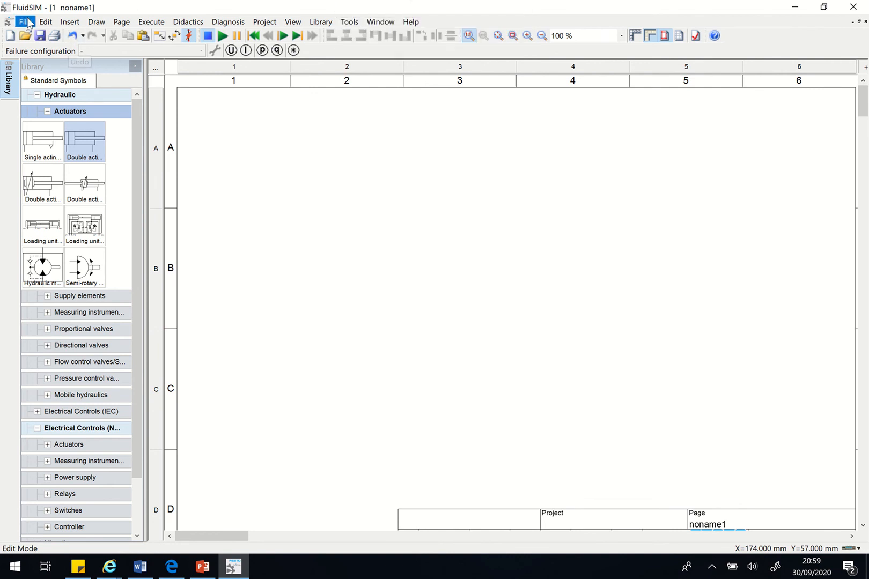
{"action": "left_click", "coordinate": [68, 24]}
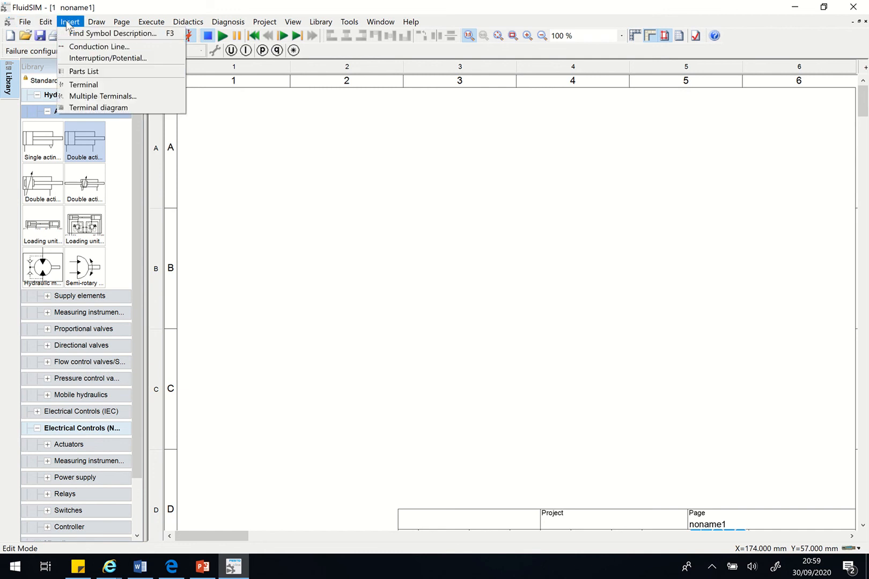
{"action": "left_click", "coordinate": [83, 71]}
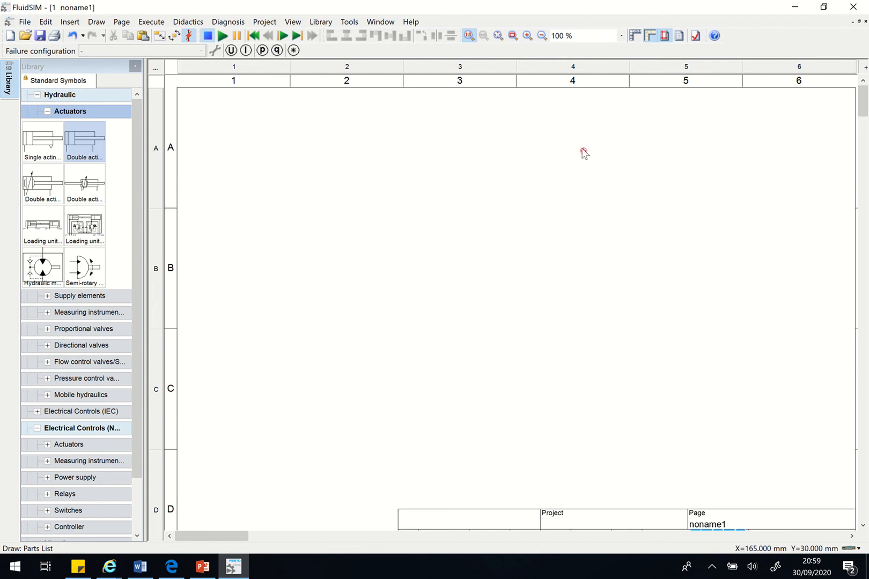
{"action": "left_click", "coordinate": [534, 138]}
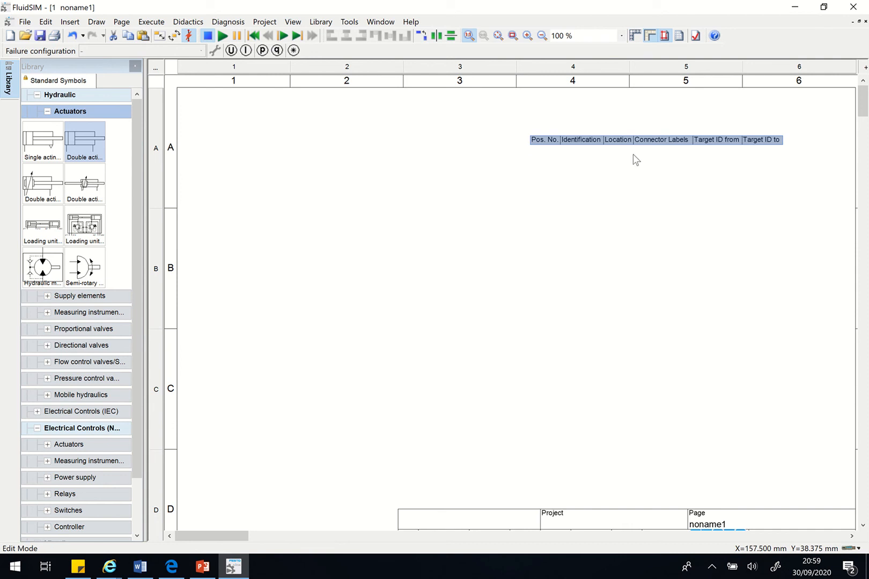
{"action": "left_click", "coordinate": [597, 190]}
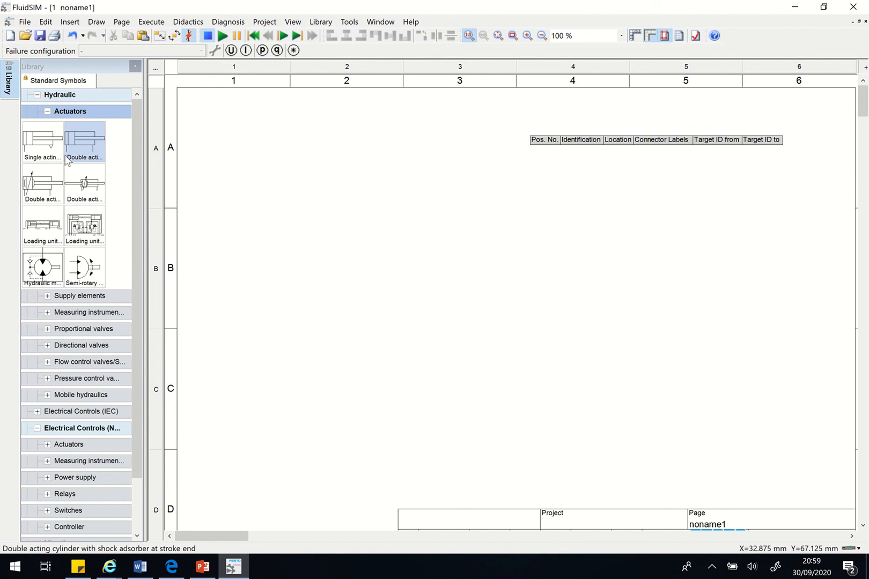
- Place a double acting cylinder in column 2 and a single acting cylinder in column 3, near the lower edge of row A
{"action": "left_click_drag", "start_coordinate": [81, 135], "coordinate": [355, 187]}
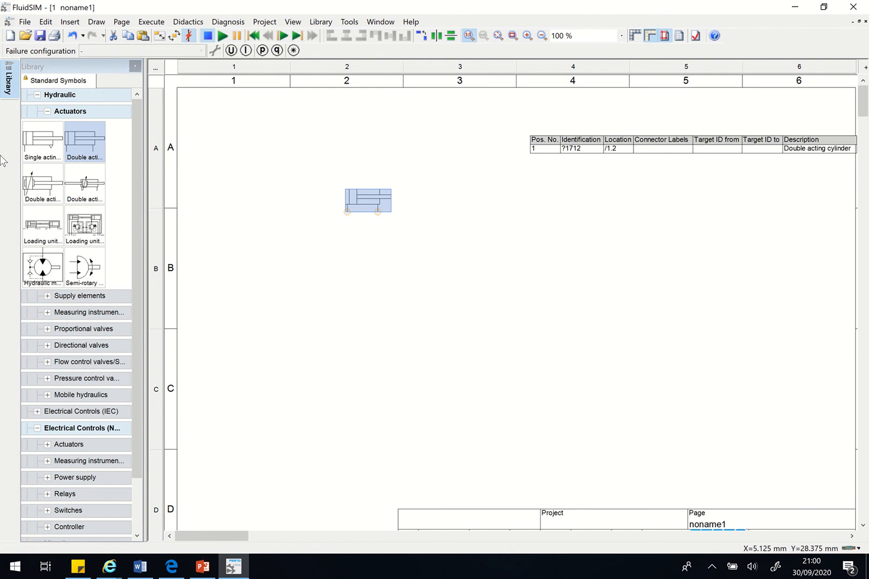
{"action": "left_click_drag", "start_coordinate": [50, 142], "coordinate": [489, 198]}
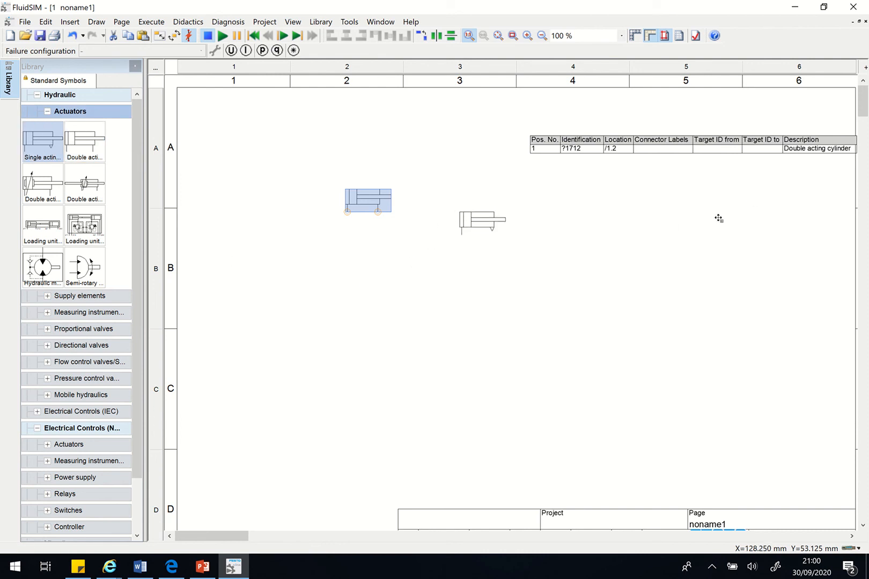
- Place a throttle check valve from the flow control valves in row B, column 3, below and between the two cylinders
{"action": "left_click", "coordinate": [80, 112]}
{"action": "left_click", "coordinate": [79, 178]}
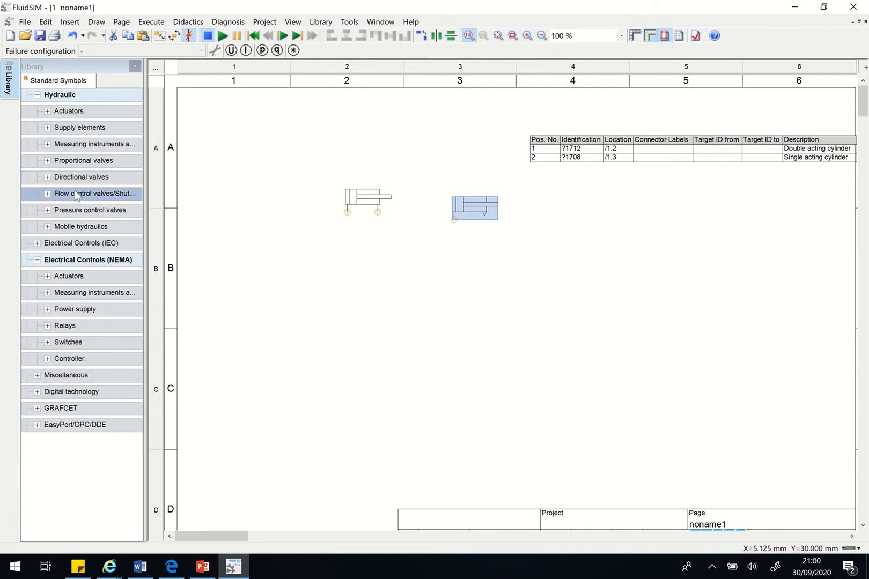
{"action": "left_click", "coordinate": [77, 191]}
{"action": "left_click_drag", "start_coordinate": [42, 223], "coordinate": [639, 199]}
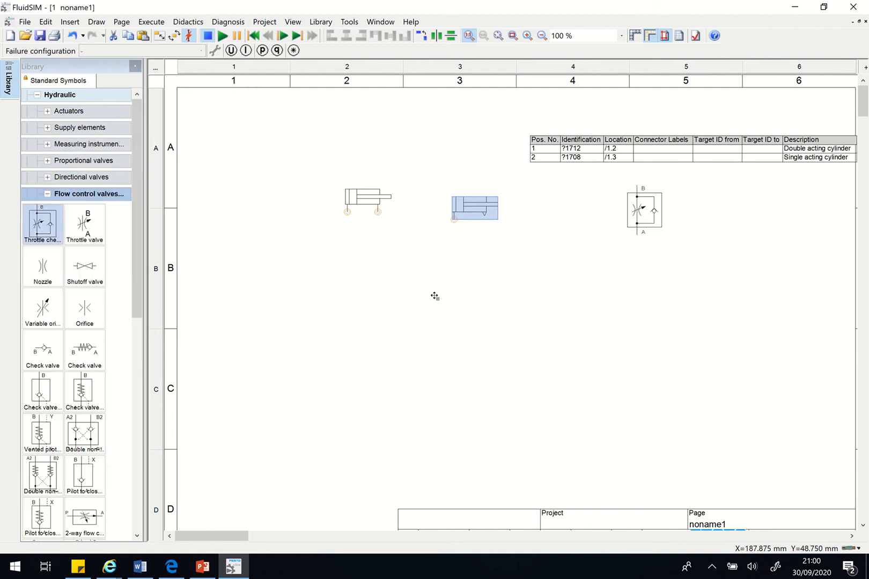
{"action": "left_click_drag", "start_coordinate": [411, 296], "coordinate": [412, 298]}
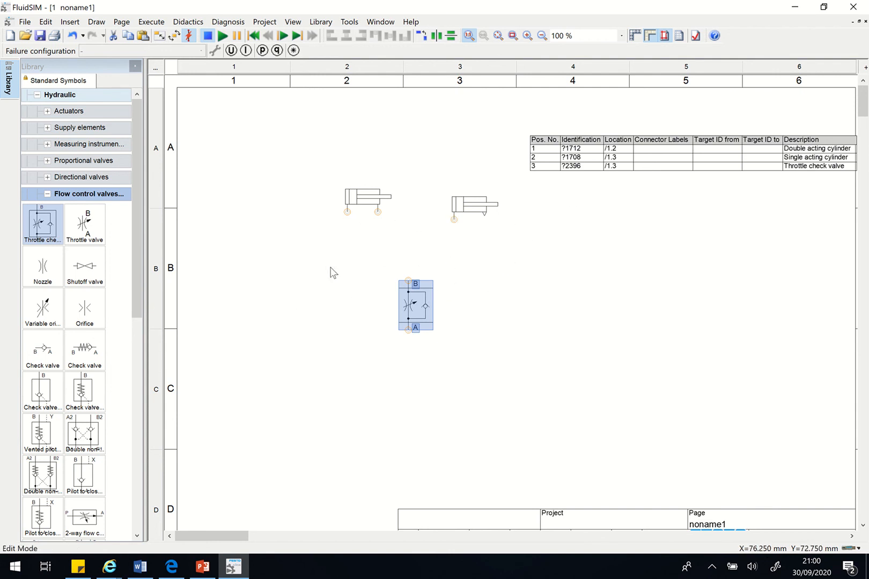
{"action": "mouse_move", "coordinate": [464, 7]}
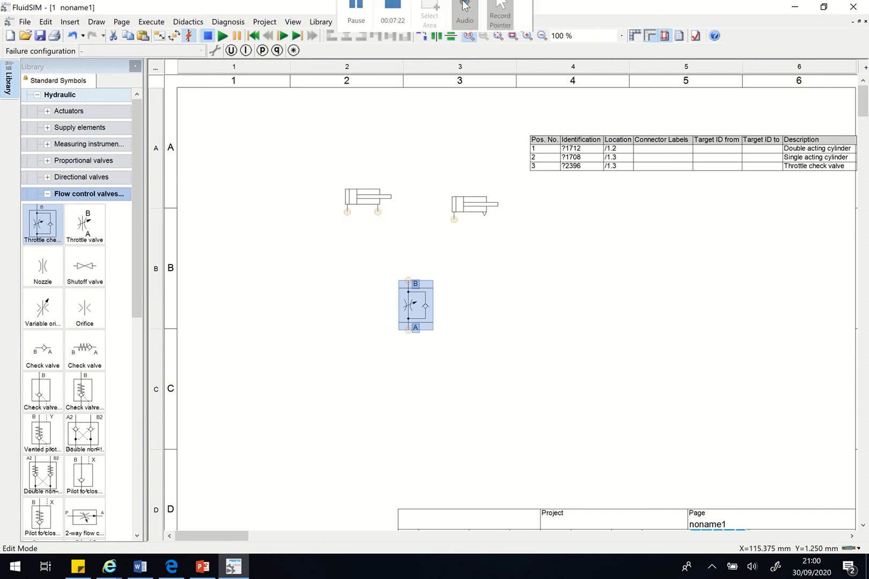